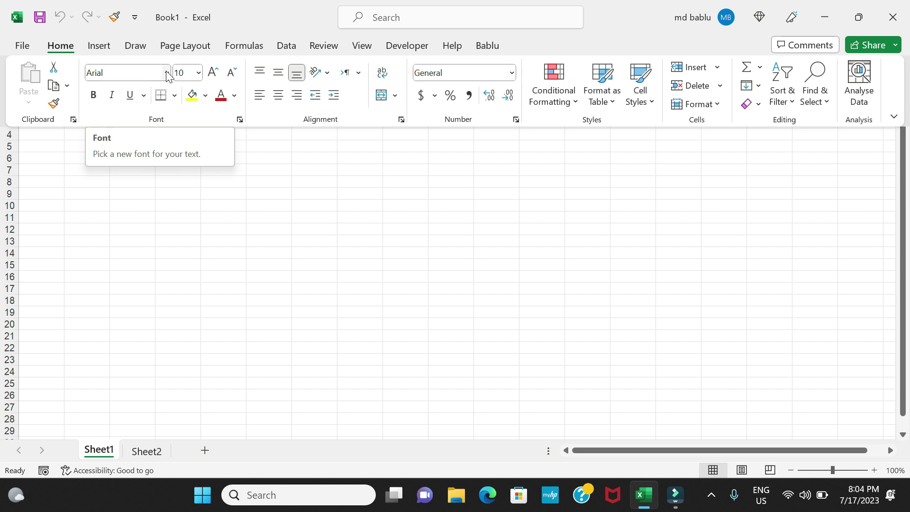
click(167, 73)
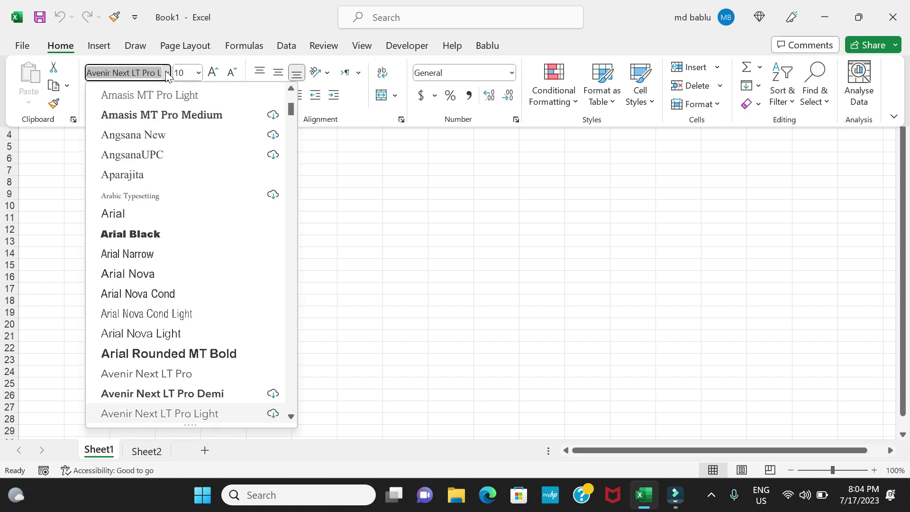
click(198, 72)
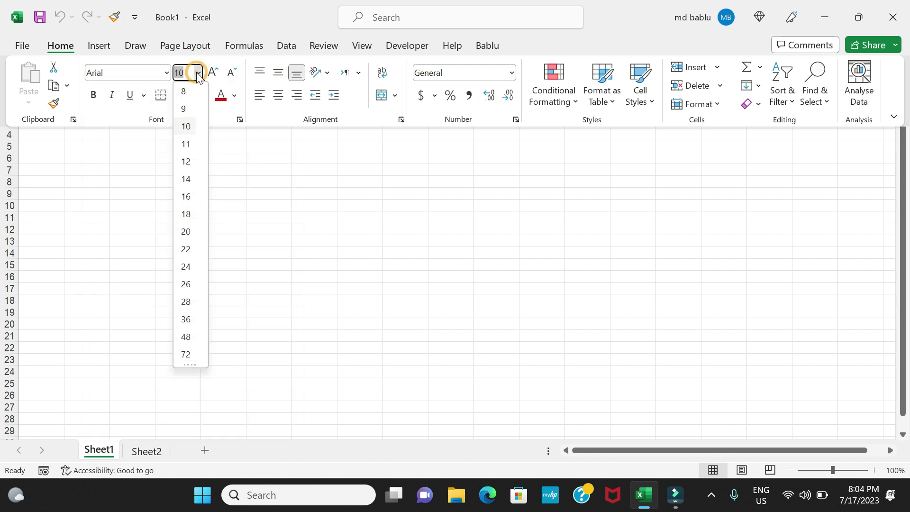
click(198, 74)
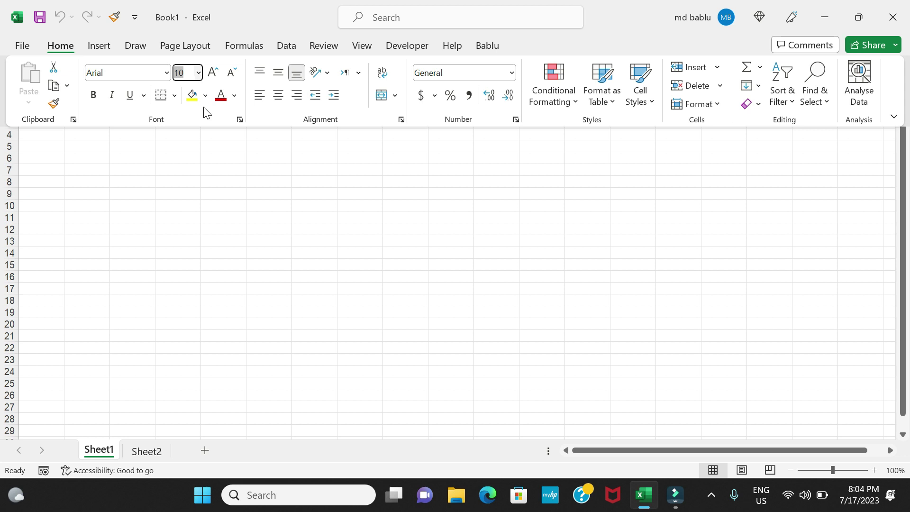
click(203, 183)
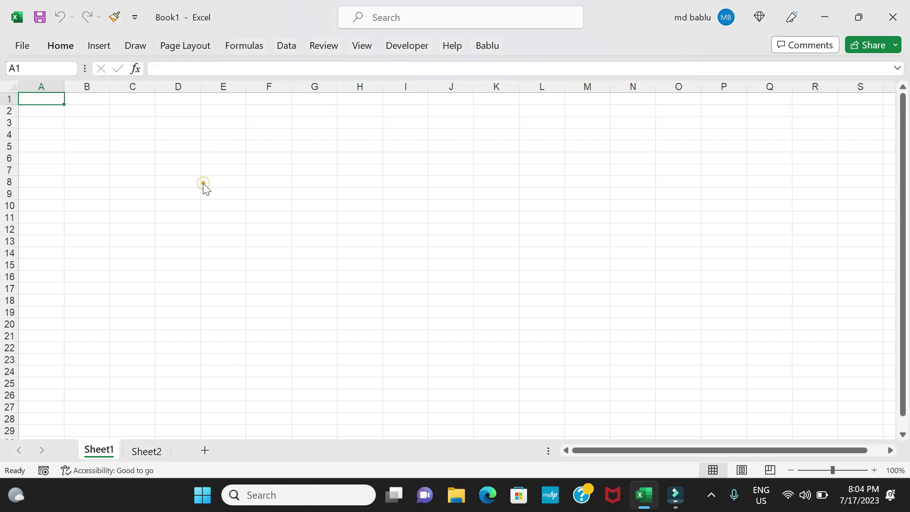
Set the font size of cell A1 to 11 and its font to Arial Nova
click(55, 45)
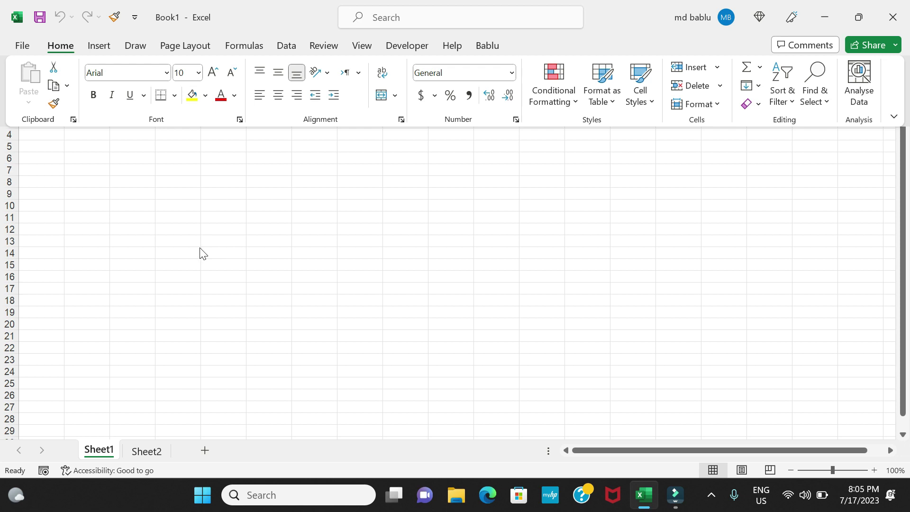
click(163, 73)
click(198, 73)
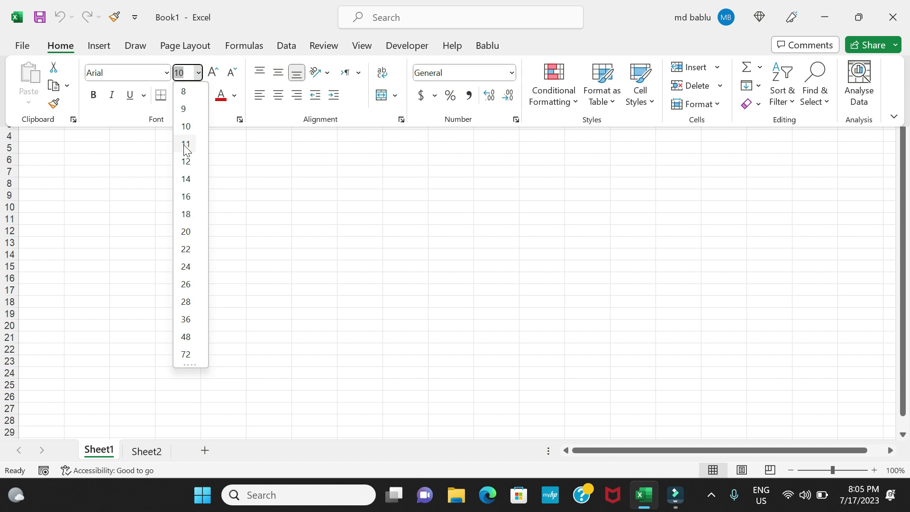
click(185, 147)
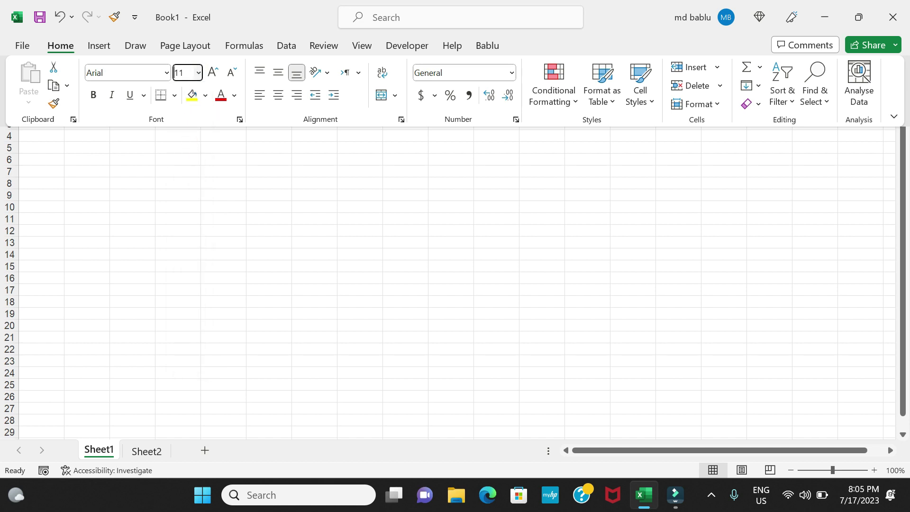
click(166, 73)
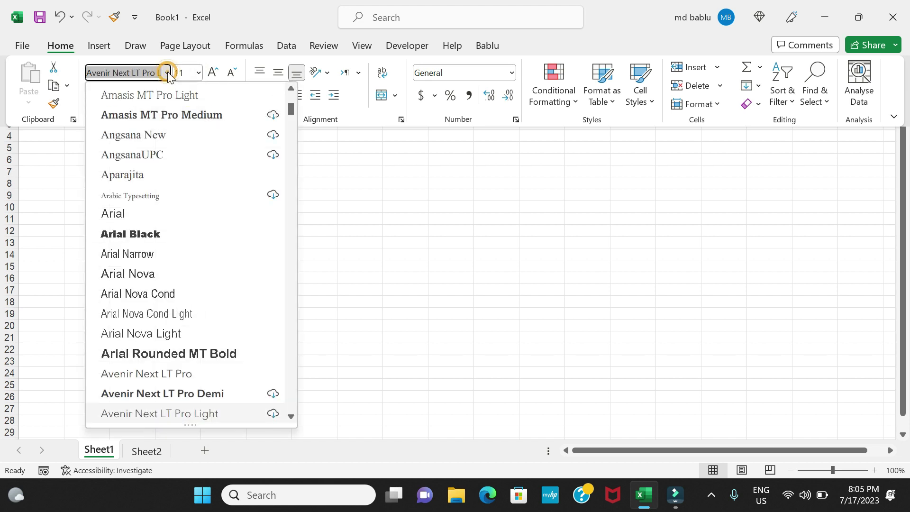
click(126, 273)
click(124, 266)
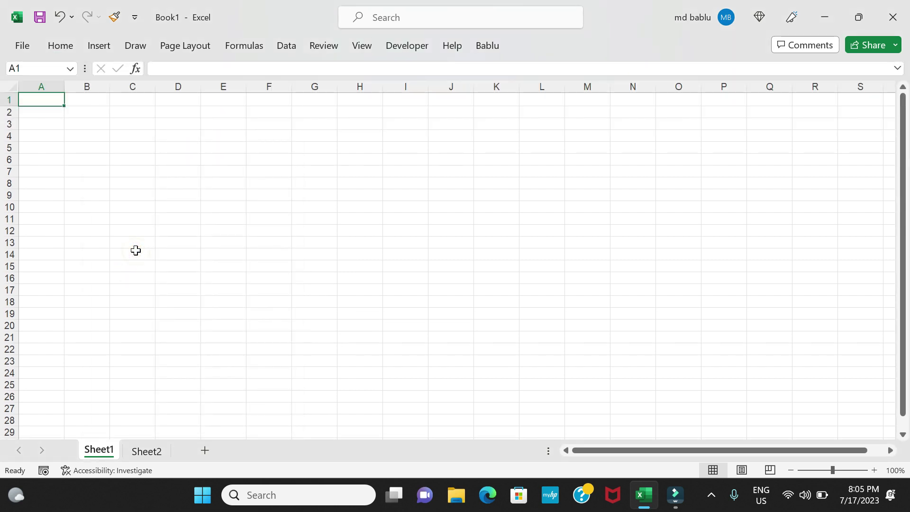
click(61, 45)
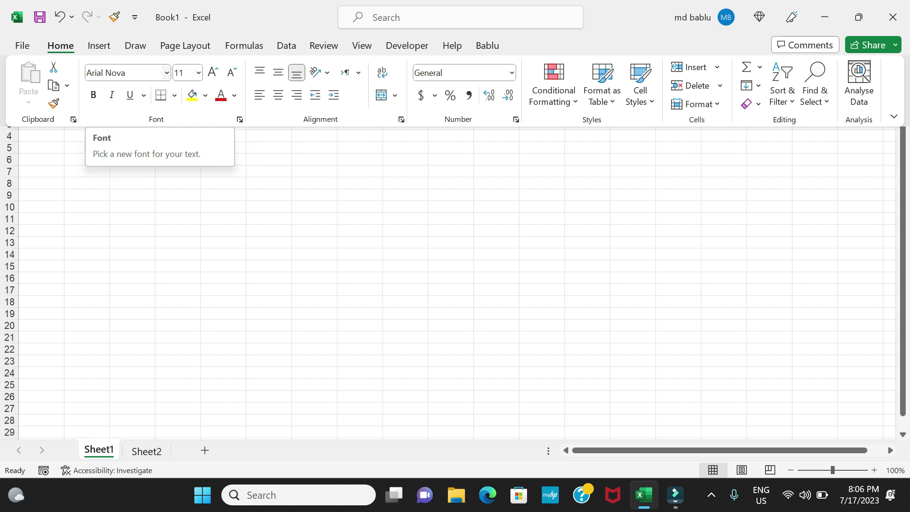
click(361, 251)
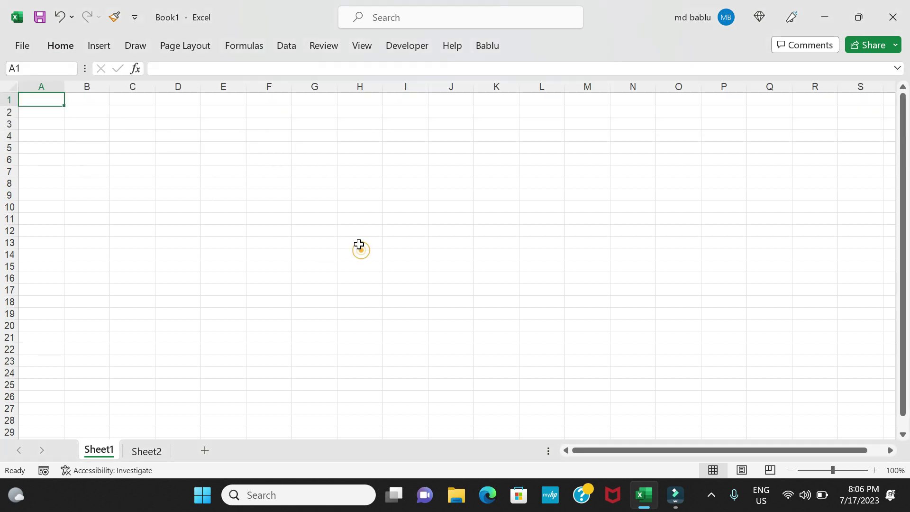
click(98, 49)
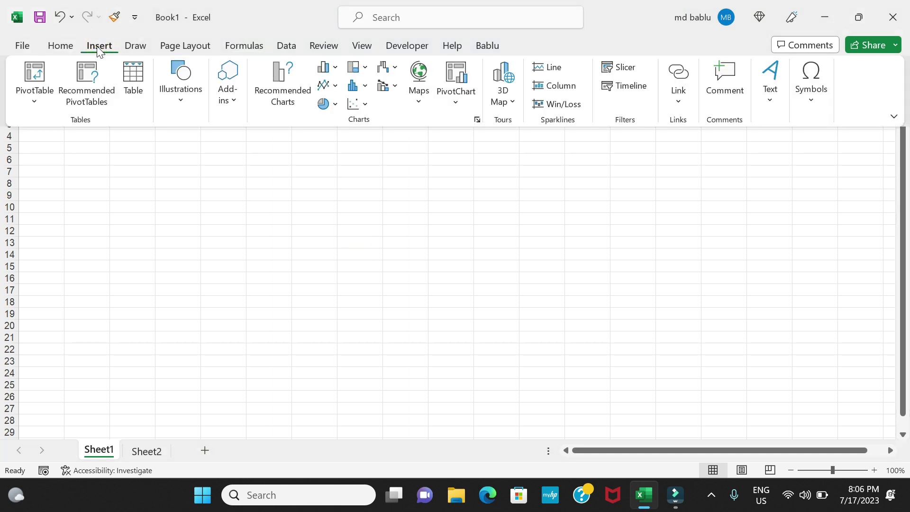
click(54, 47)
click(178, 207)
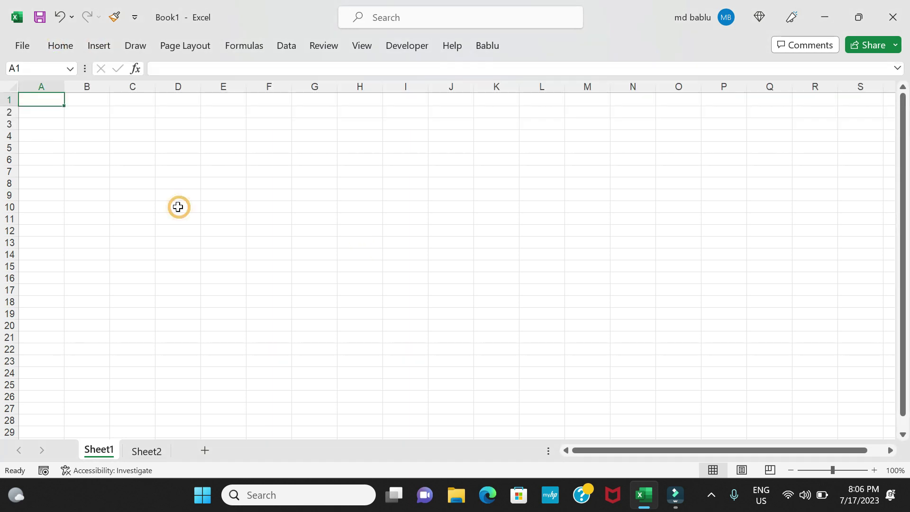
click(66, 46)
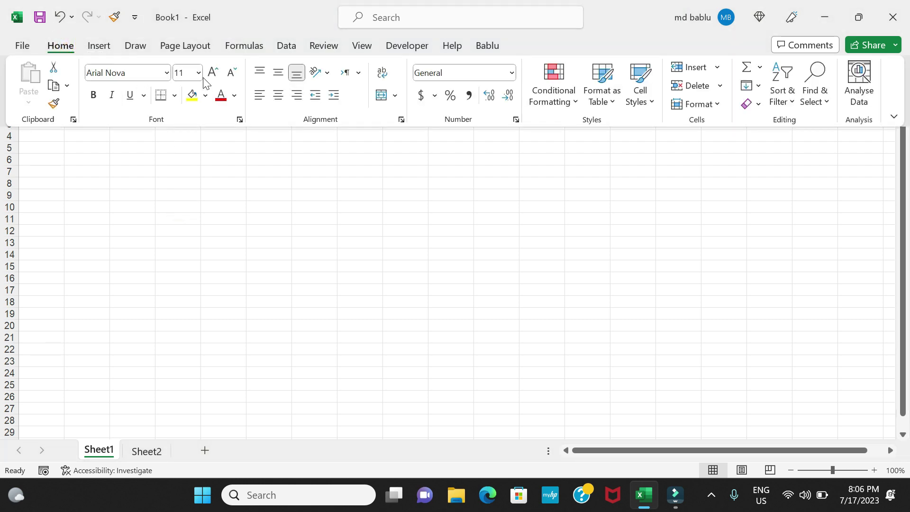
click(550, 204)
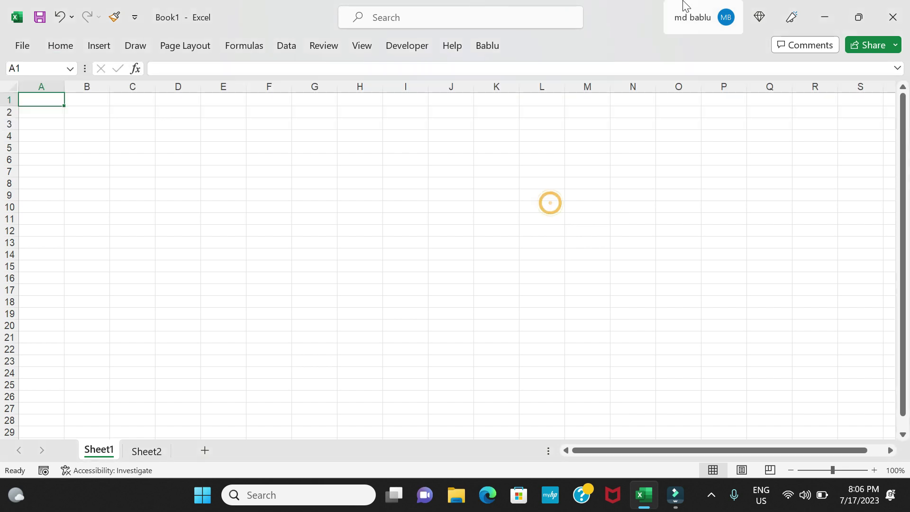
Close the workbook without saving and restart Excel with a new blank workbook
click(892, 17)
click(501, 327)
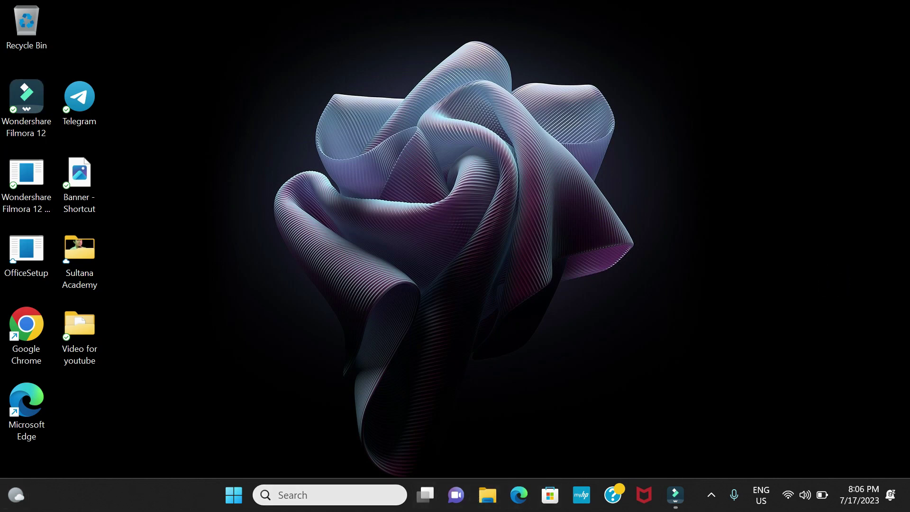
click(230, 495)
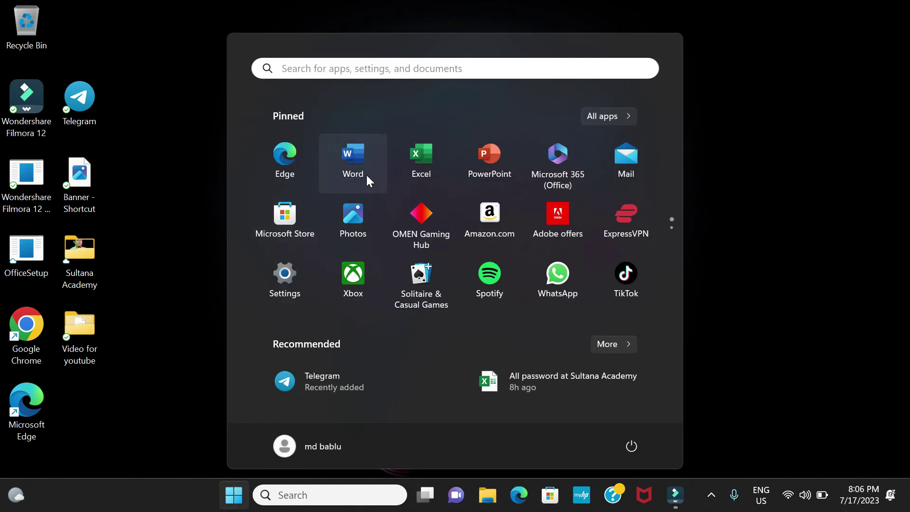
click(405, 166)
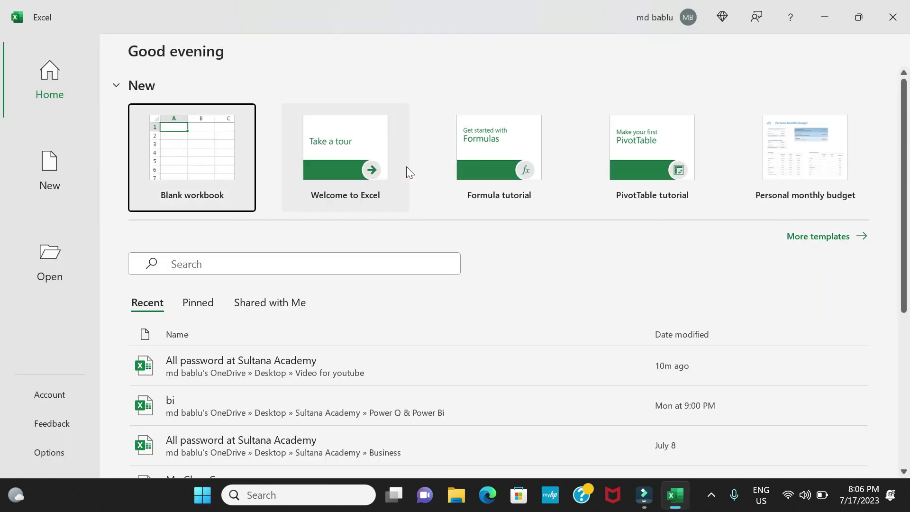
click(170, 146)
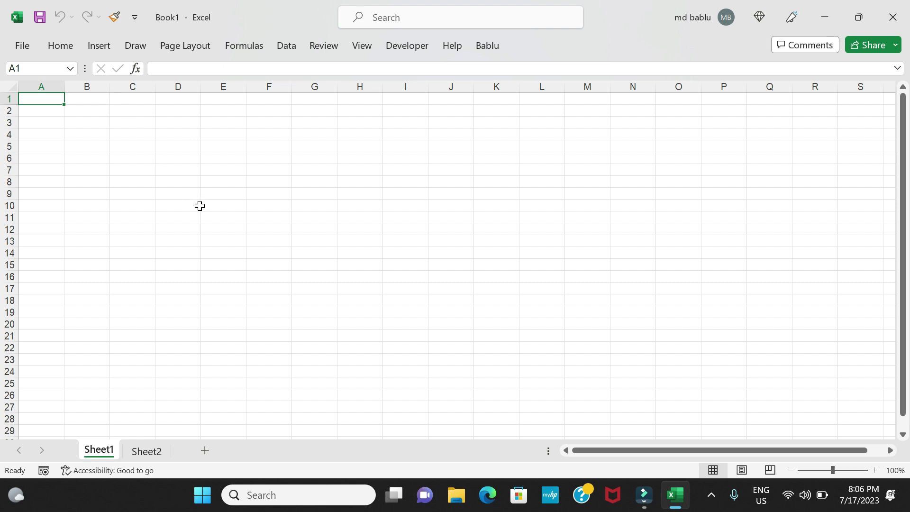
In the general Excel options, set the default font for new workbooks to Tahoma with font size 11
click(61, 49)
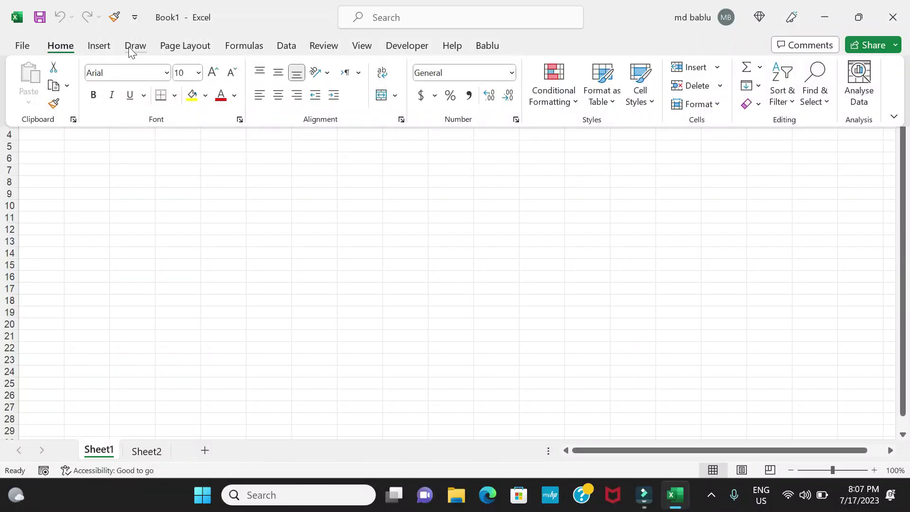
right_click(132, 51)
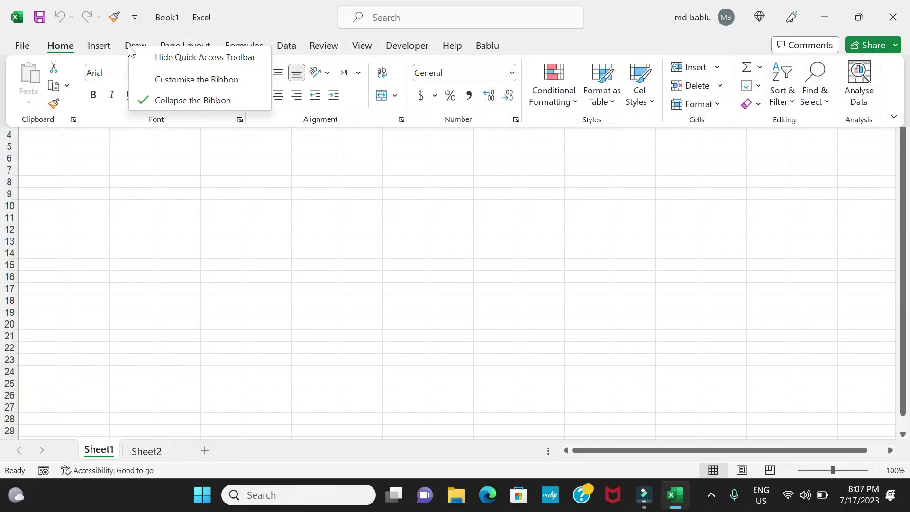
click(148, 80)
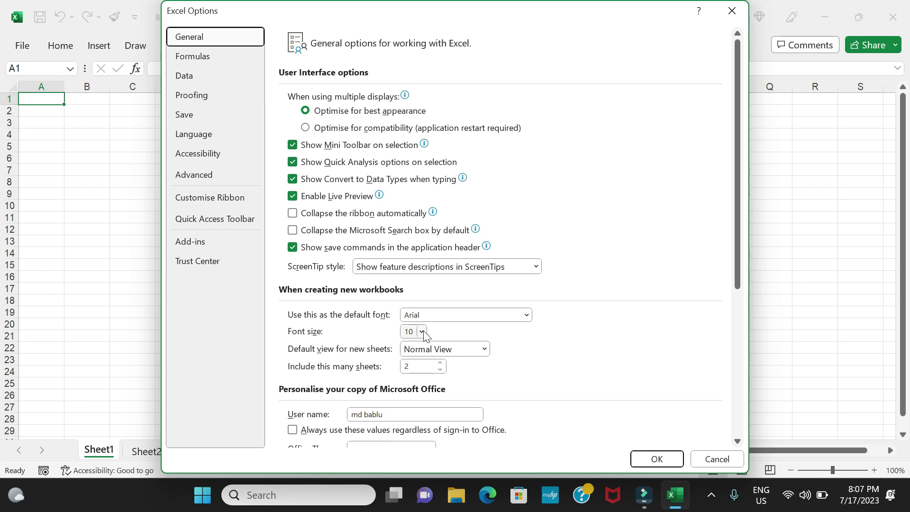
click(527, 315)
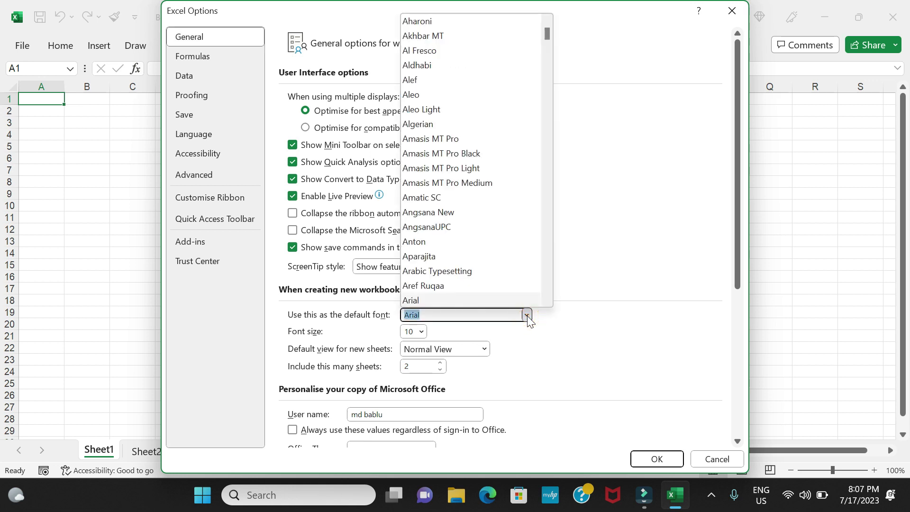
text(Tahoma)
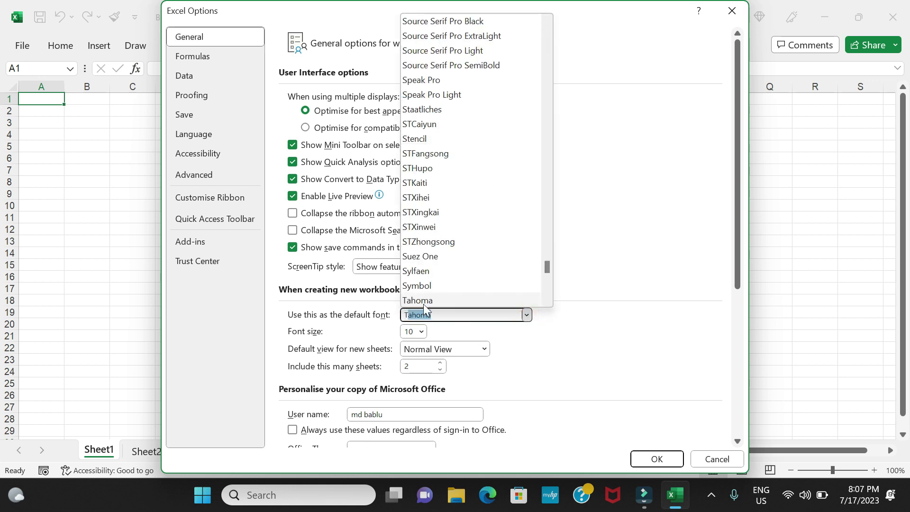
click(419, 297)
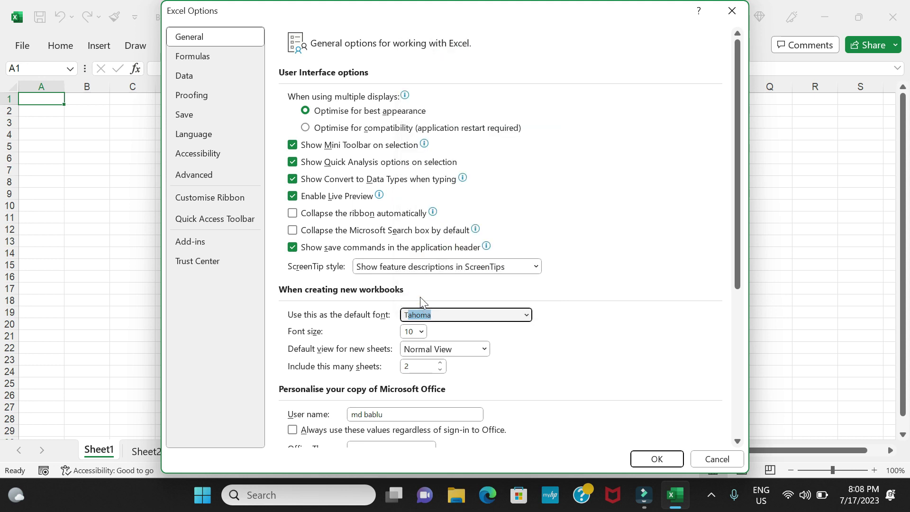
click(422, 331)
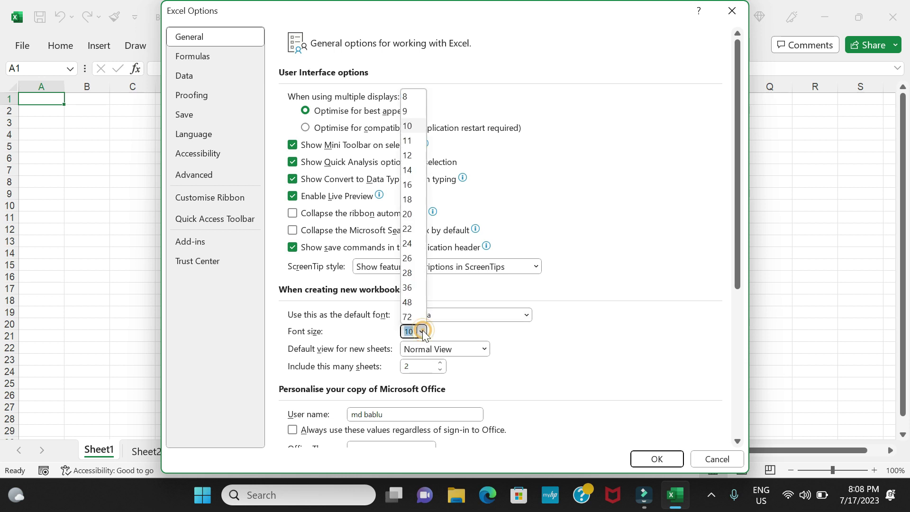
click(410, 141)
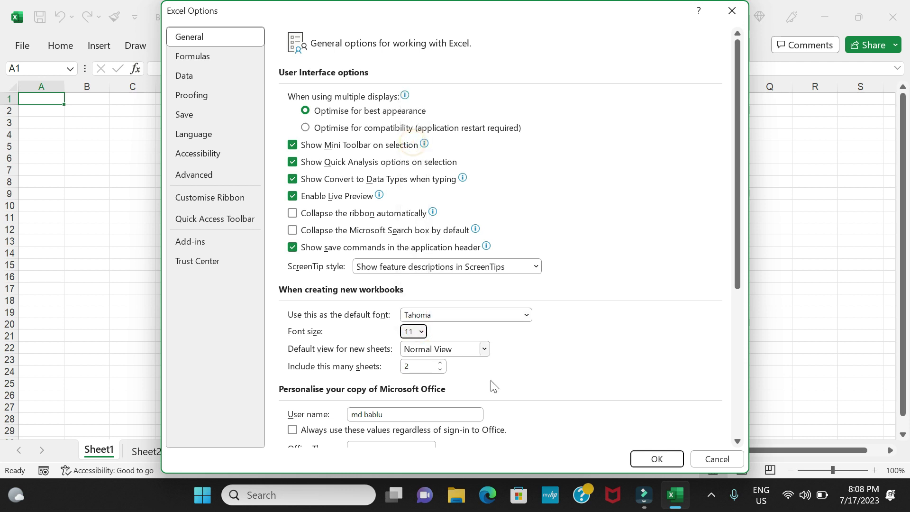
Choose Normal View as the default view for new sheets, include 3 sheets in new workbooks, and apply the options
click(483, 349)
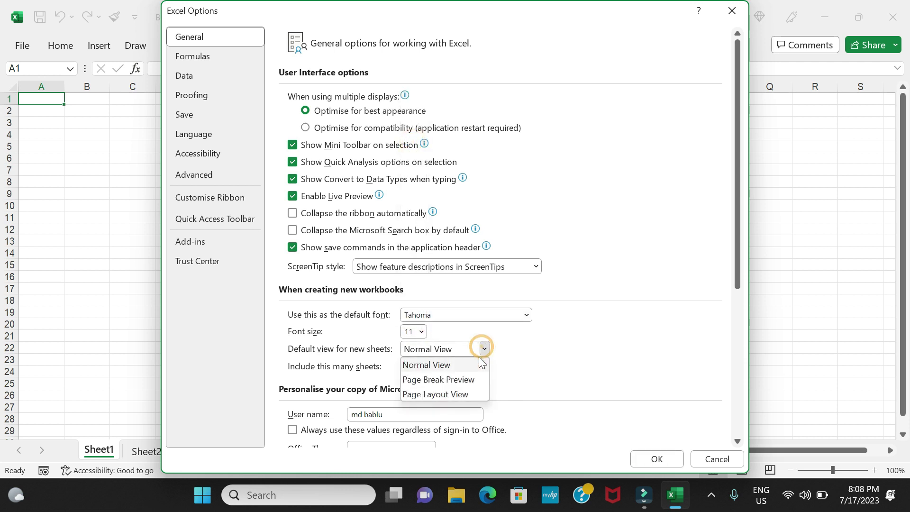
click(476, 365)
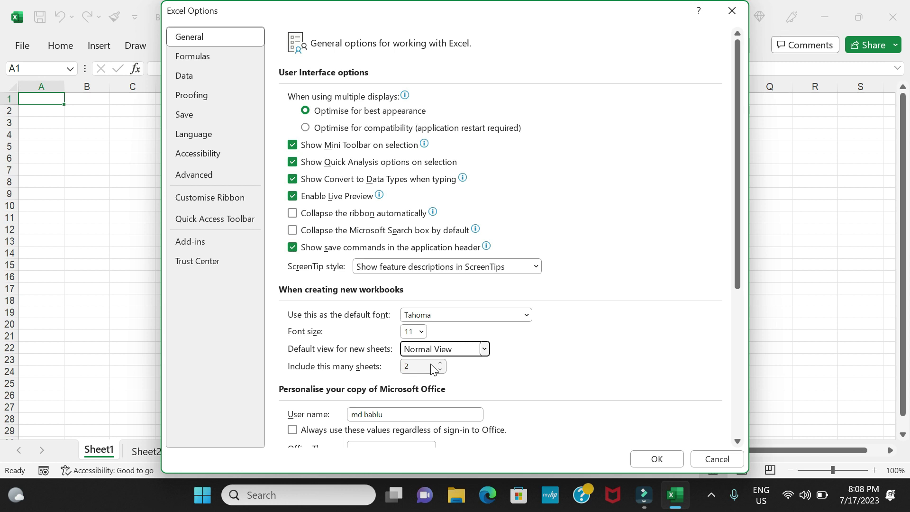
drag(536, 18, 767, 91)
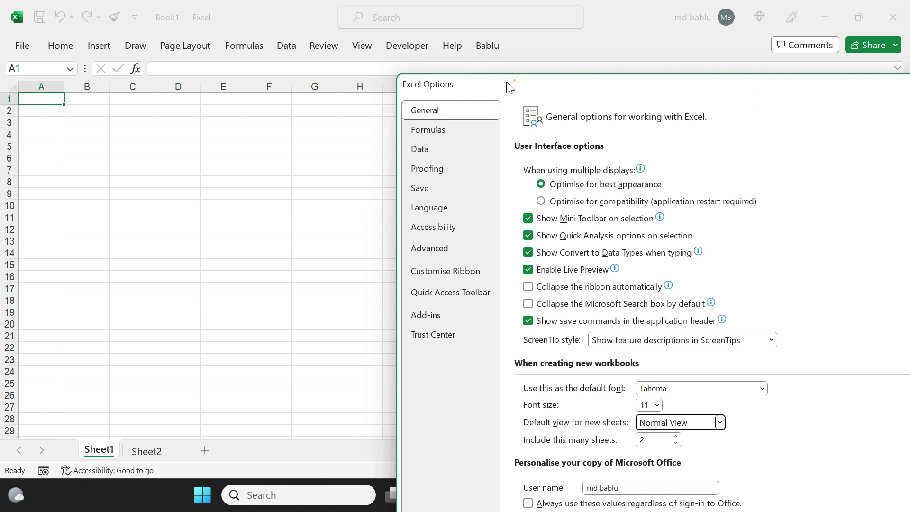
drag(508, 87, 266, 11)
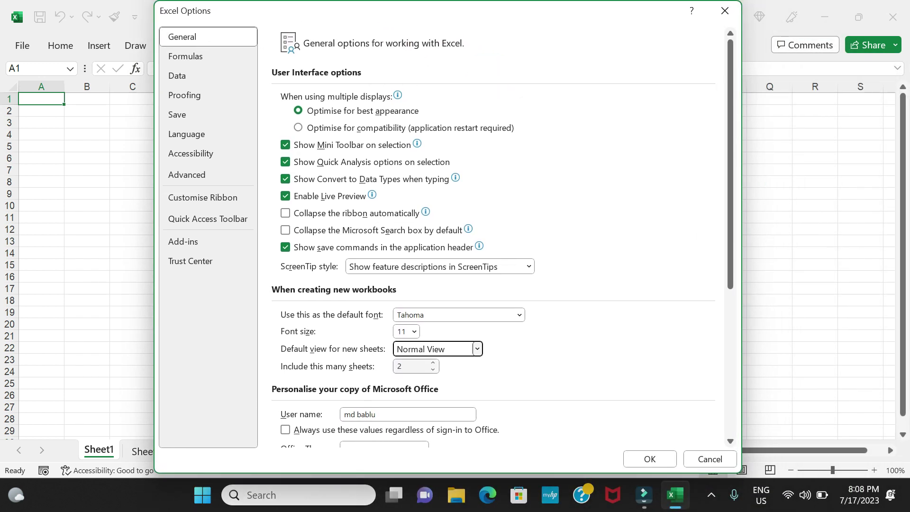
click(400, 365)
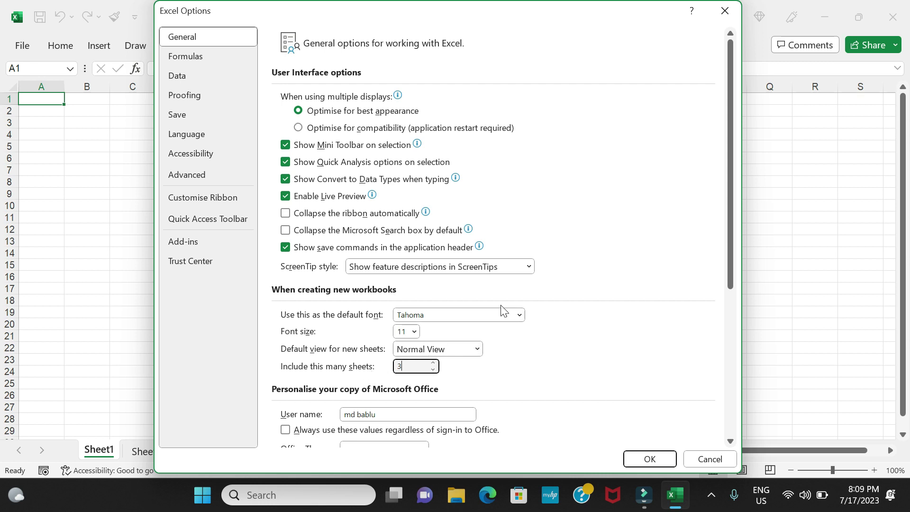
scroll(627, 326, down, 1)
scroll(627, 325, up, 1)
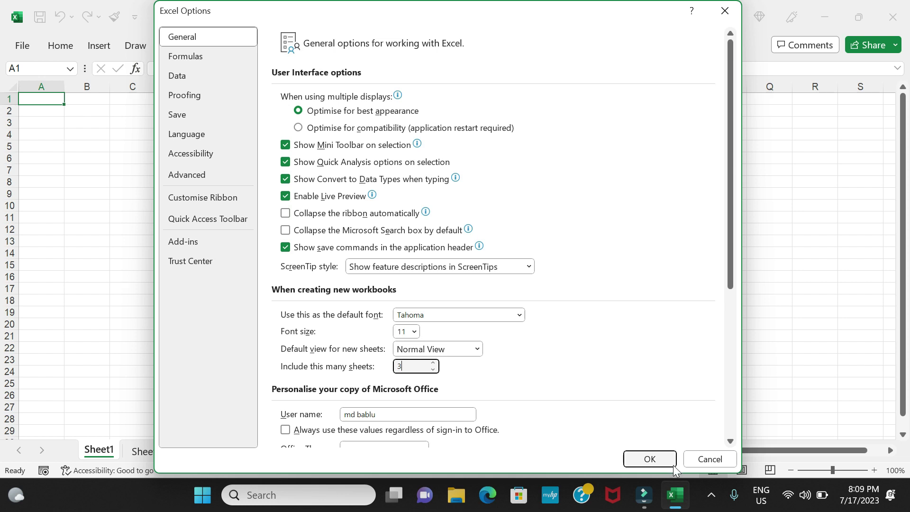
click(649, 458)
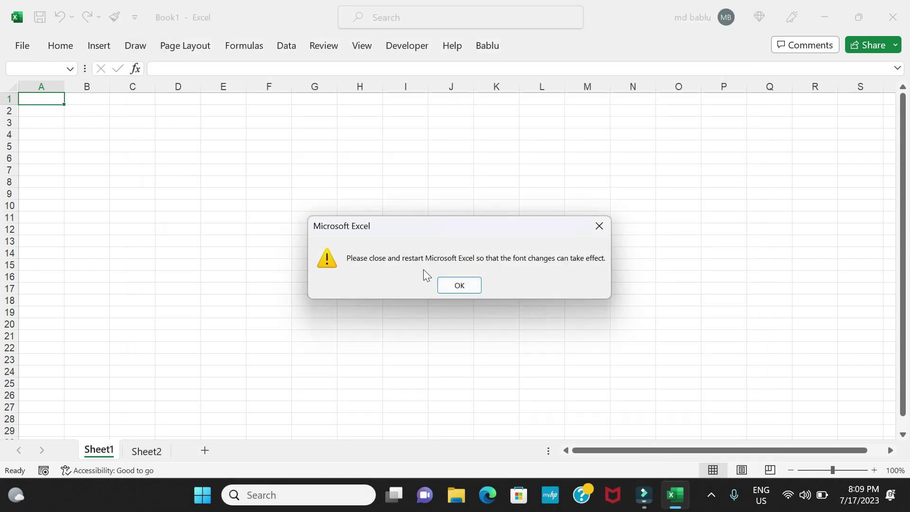
click(460, 287)
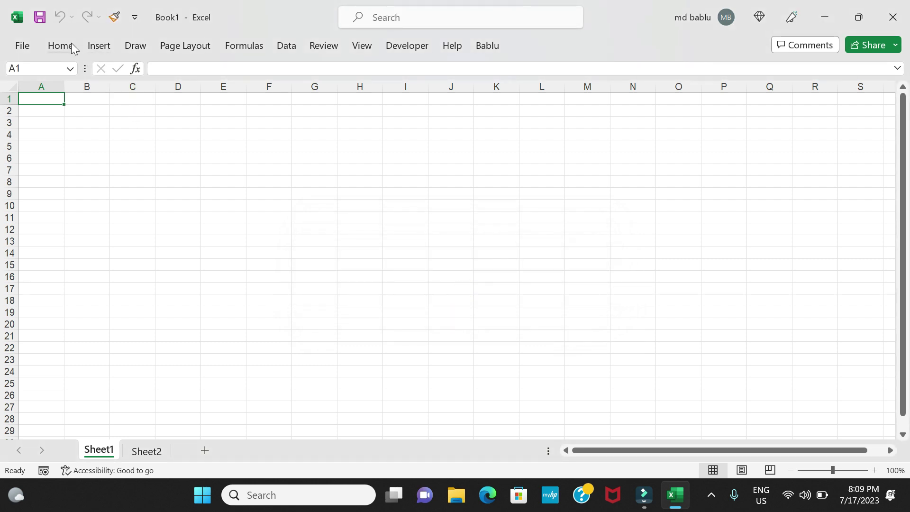
Check the font and font size of cell A1 in the currently open workbook
click(90, 46)
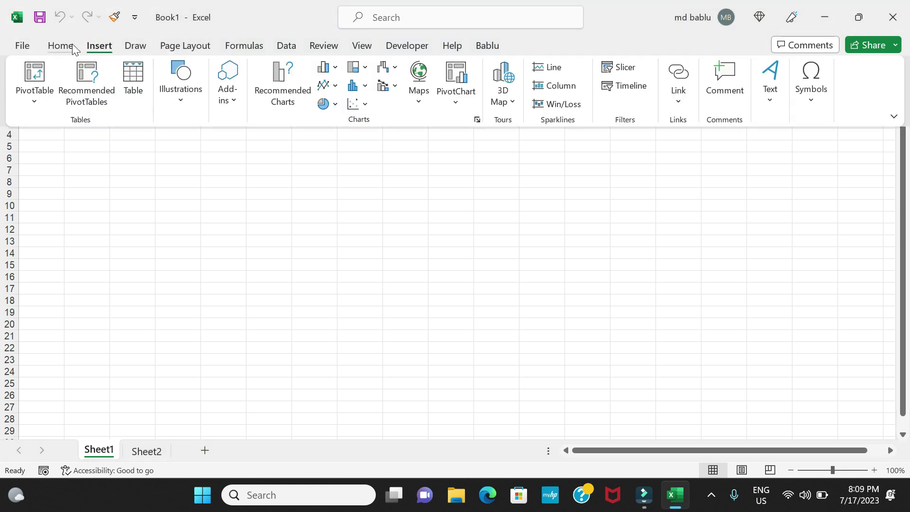
click(69, 45)
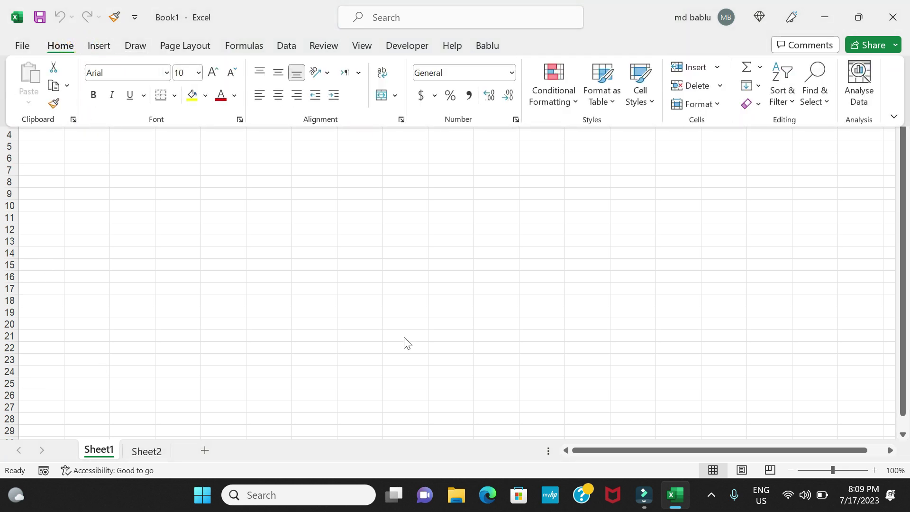
click(731, 336)
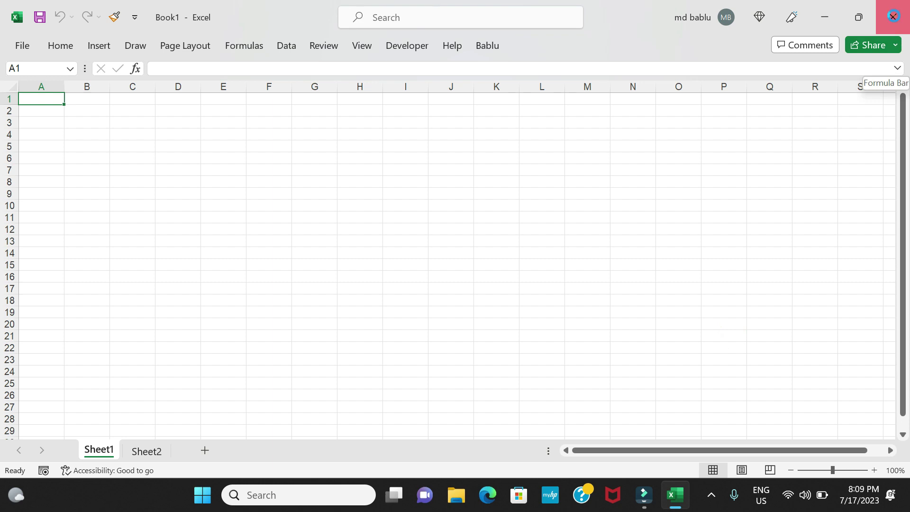
Close the open workbook to exit Excel and refresh the Windows desktop
click(893, 18)
right_click(691, 109)
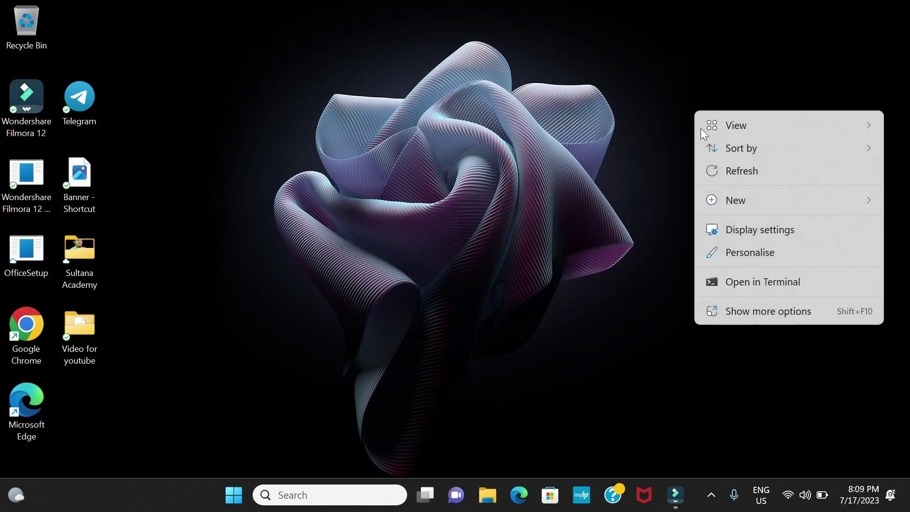
click(714, 167)
right_click(681, 54)
click(718, 112)
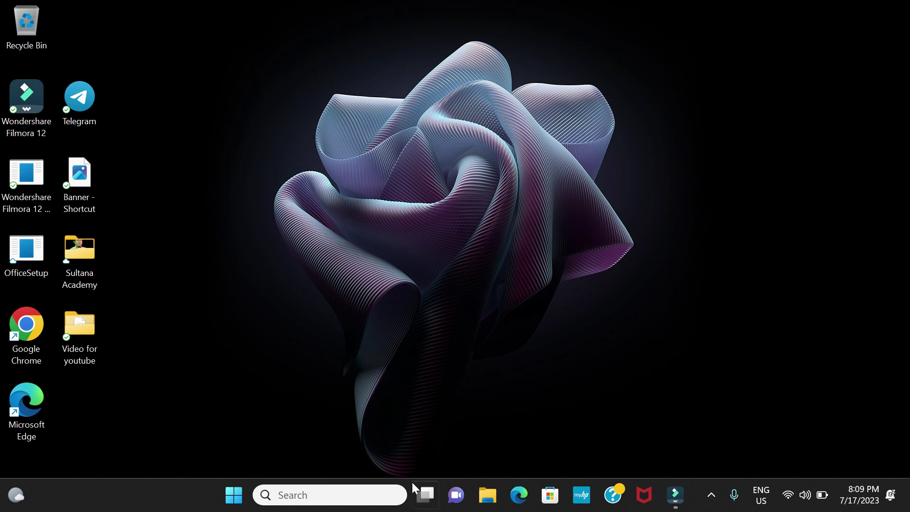
Restart Excel with a new blank workbook and check its default font and font size
click(234, 494)
click(405, 169)
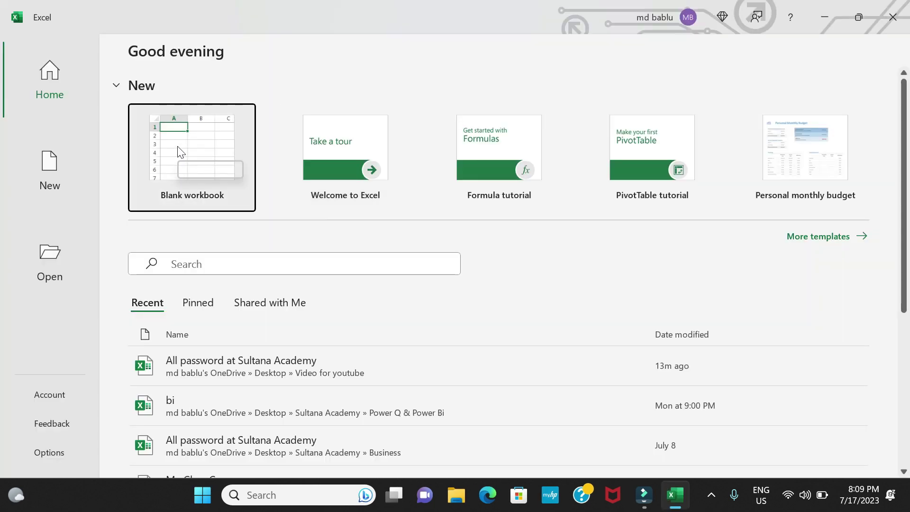
click(173, 147)
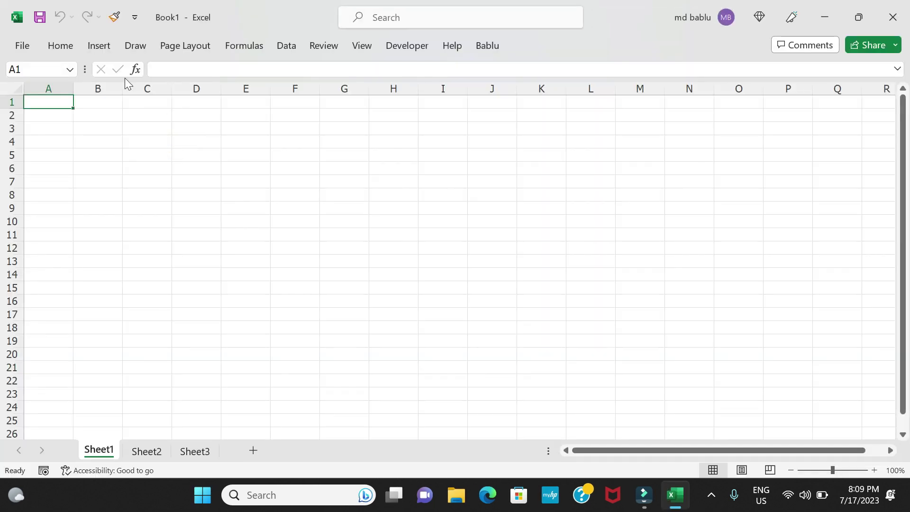
click(95, 48)
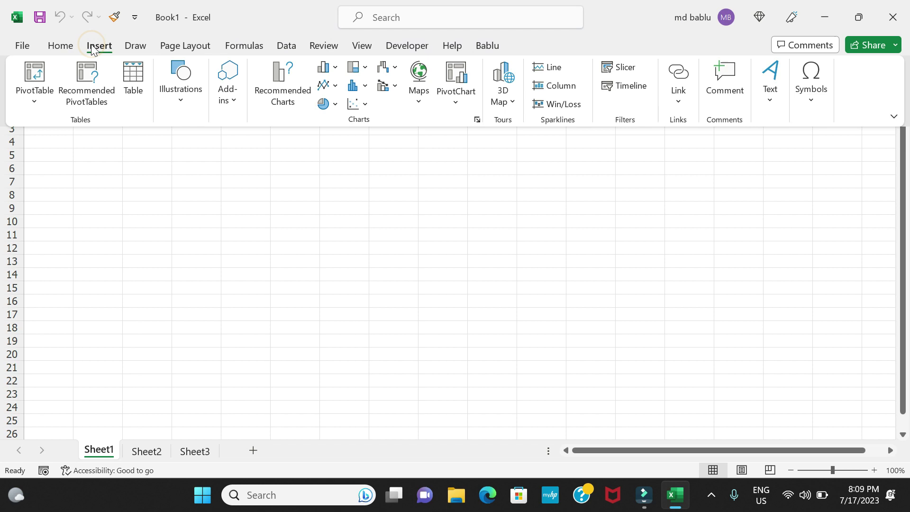
click(61, 46)
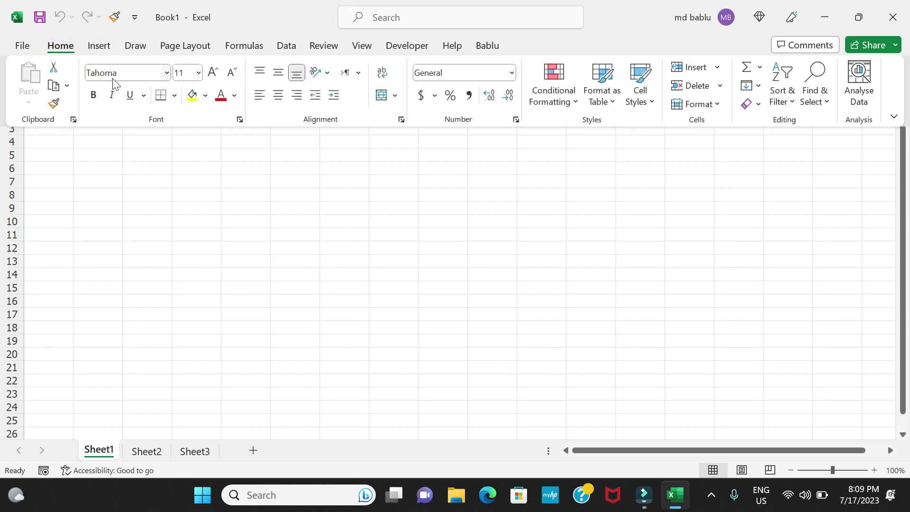